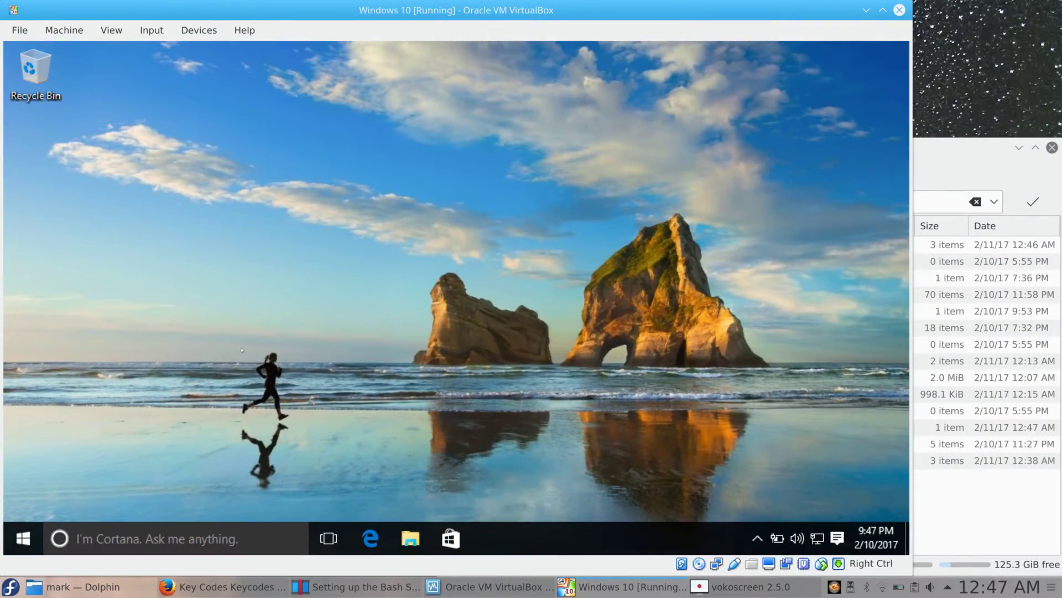
# Switch the Windows 10 virtual machine to full-screen mode with Host+F and confirm Switch
pyautogui.press('Control_R+f')
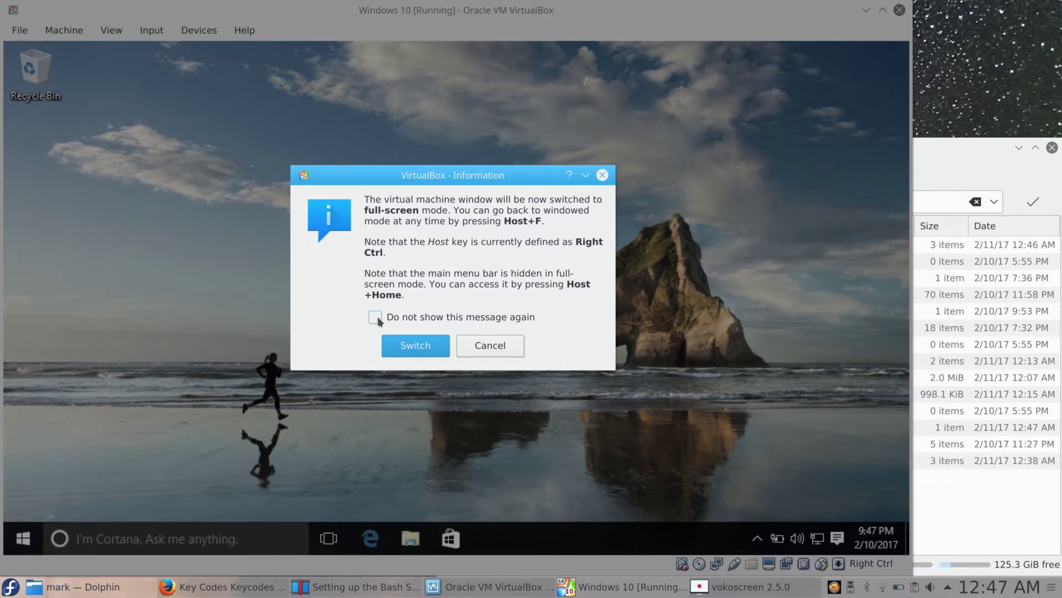
pyautogui.click(419, 349)
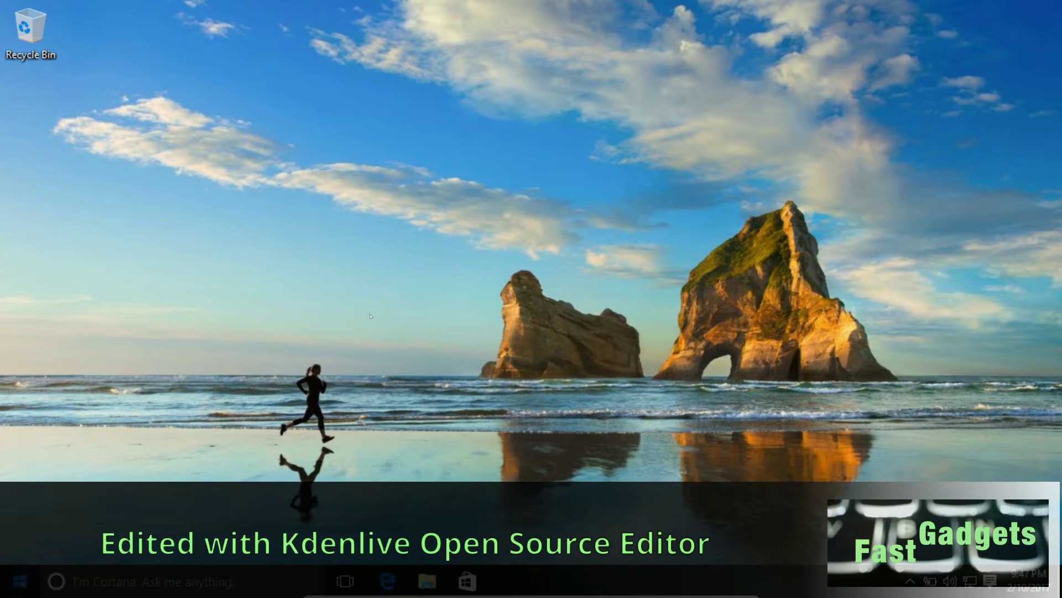
# Close the Twitter app
pyautogui.press('super')
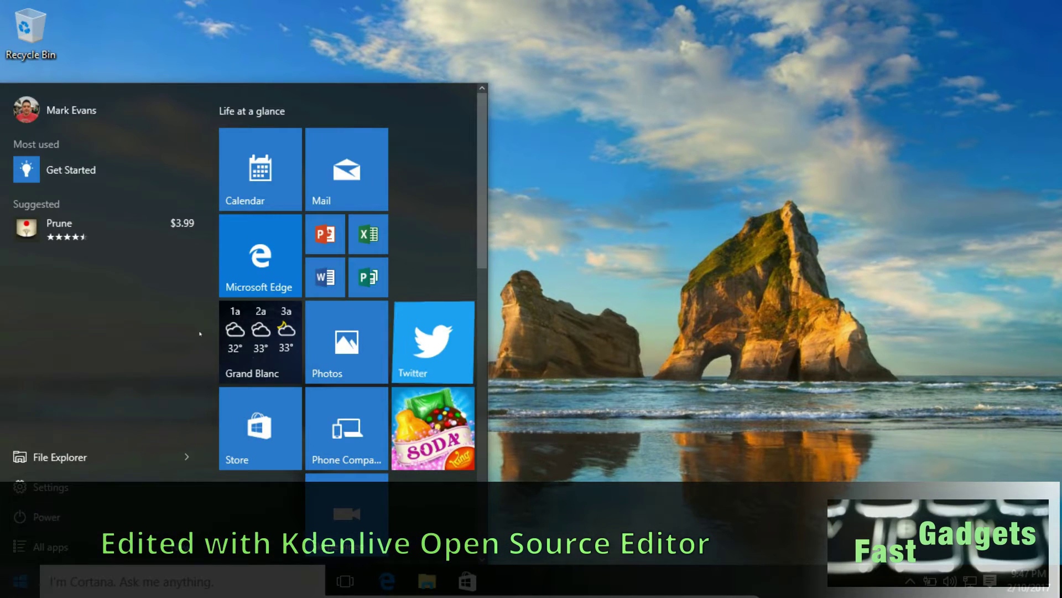
pyautogui.press('super')
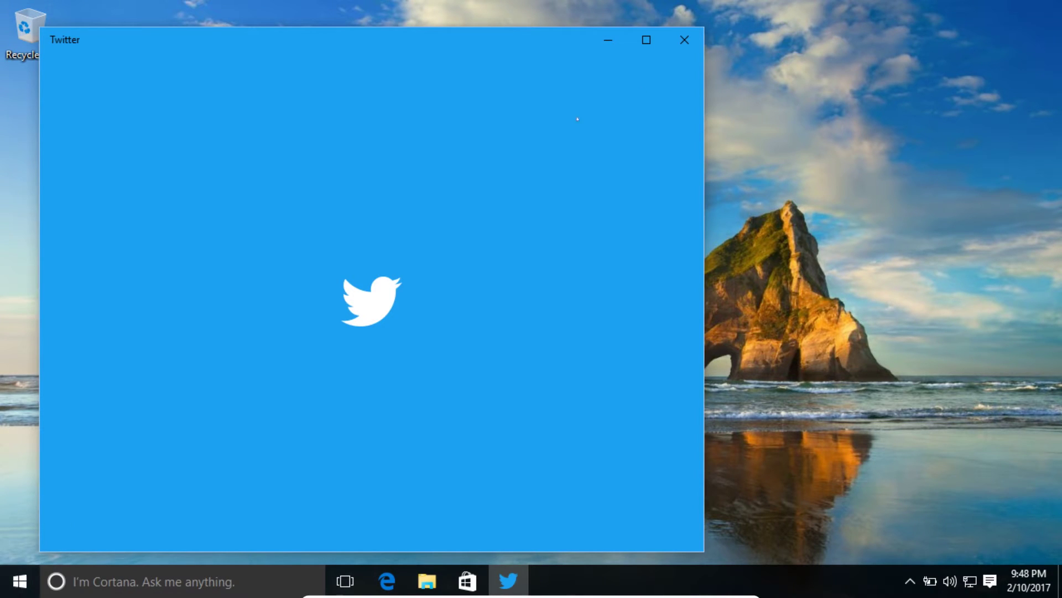
pyautogui.click(684, 41)
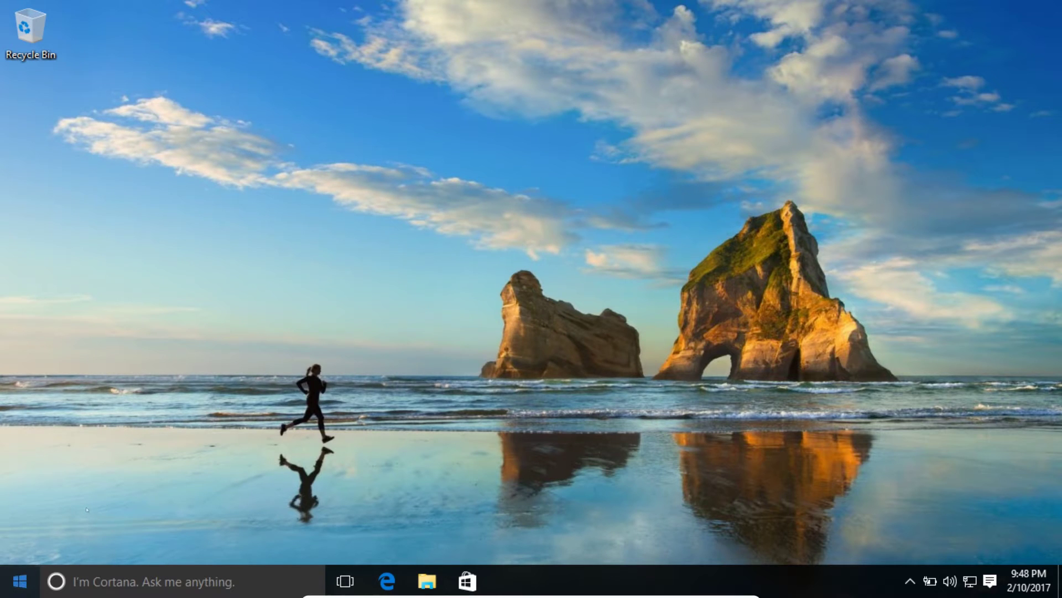
# Open the Start menu and browse its app list and live tiles
pyautogui.click(20, 580)
pyautogui.scroll(-5, 220, 313)
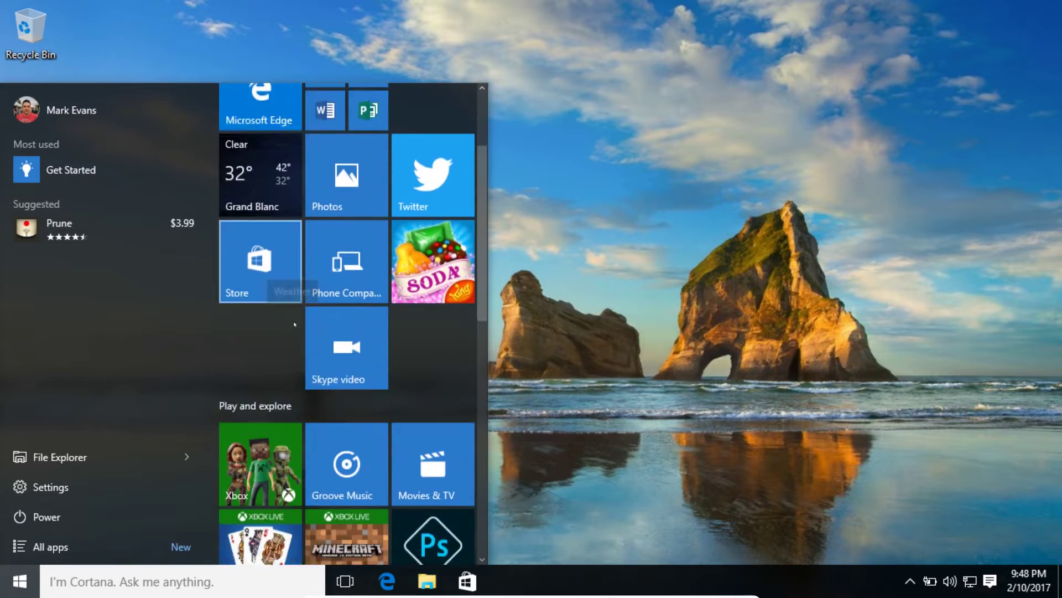
pyautogui.scroll(-6, 295, 324)
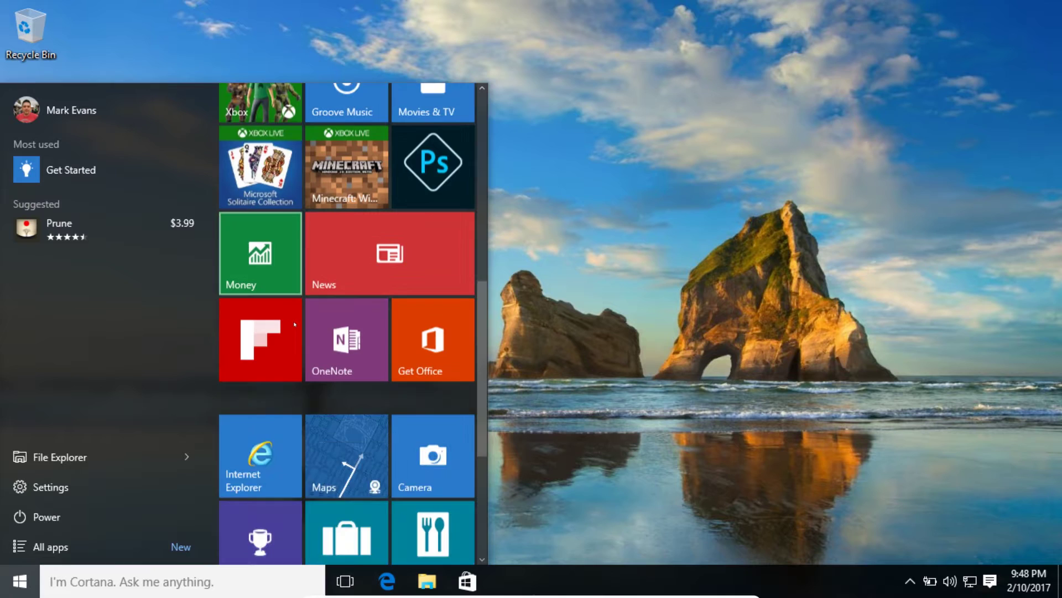
pyautogui.scroll(-1, 295, 324)
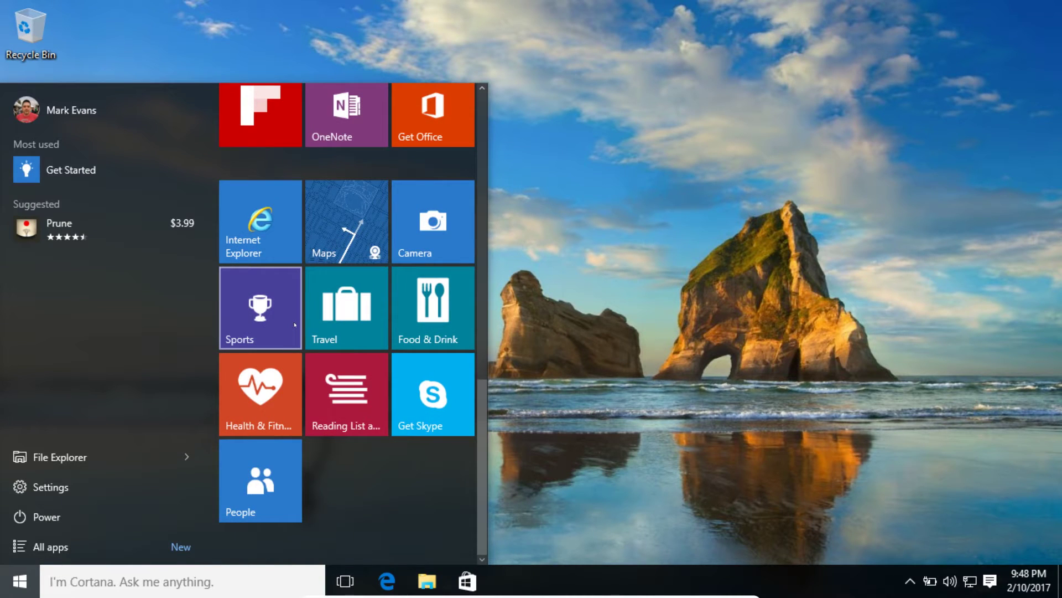
pyautogui.scroll(7, 295, 324)
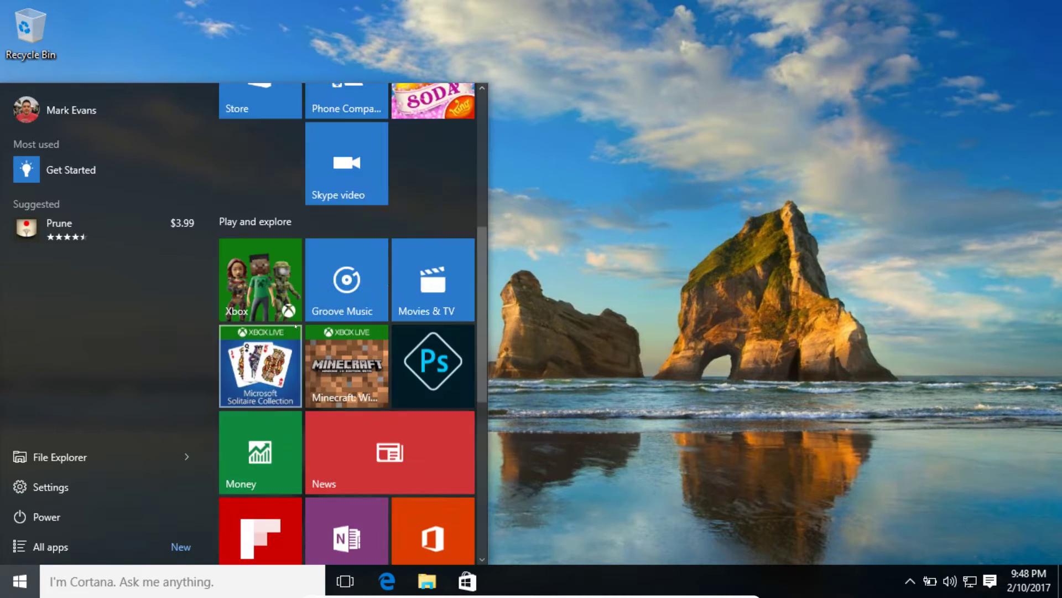
pyautogui.scroll(6, 296, 326)
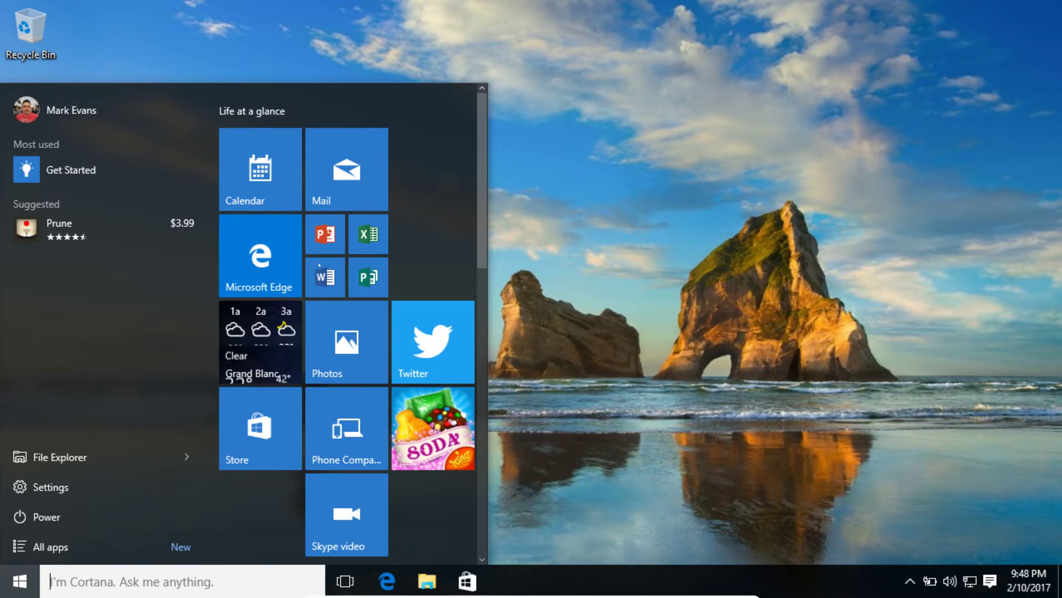
pyautogui.scroll(-1, 384, 294)
pyautogui.scroll(-8, 384, 294)
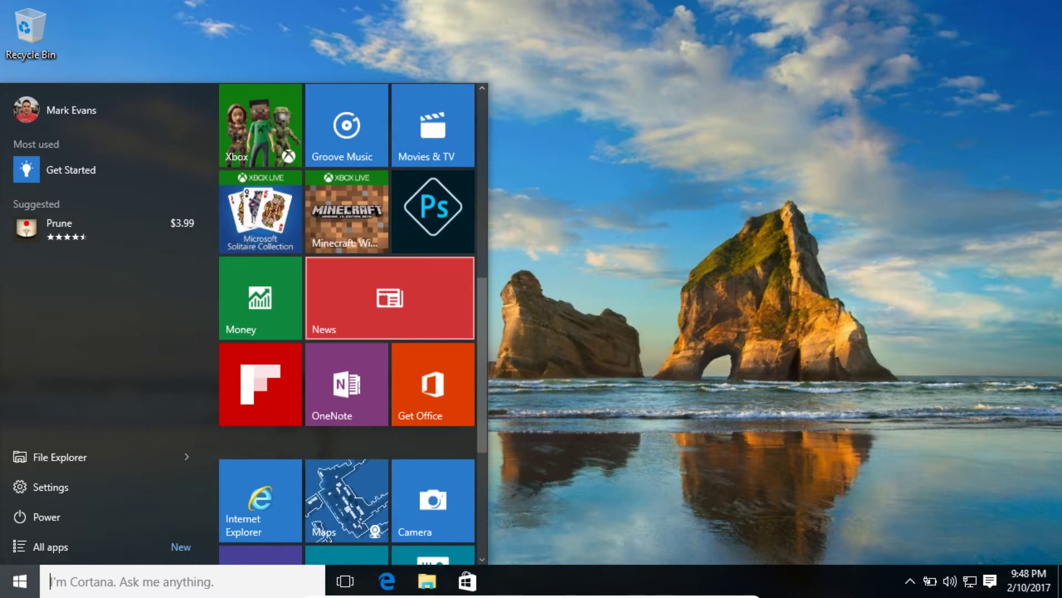
pyautogui.scroll(-3, 384, 294)
pyautogui.scroll(-1, 384, 294)
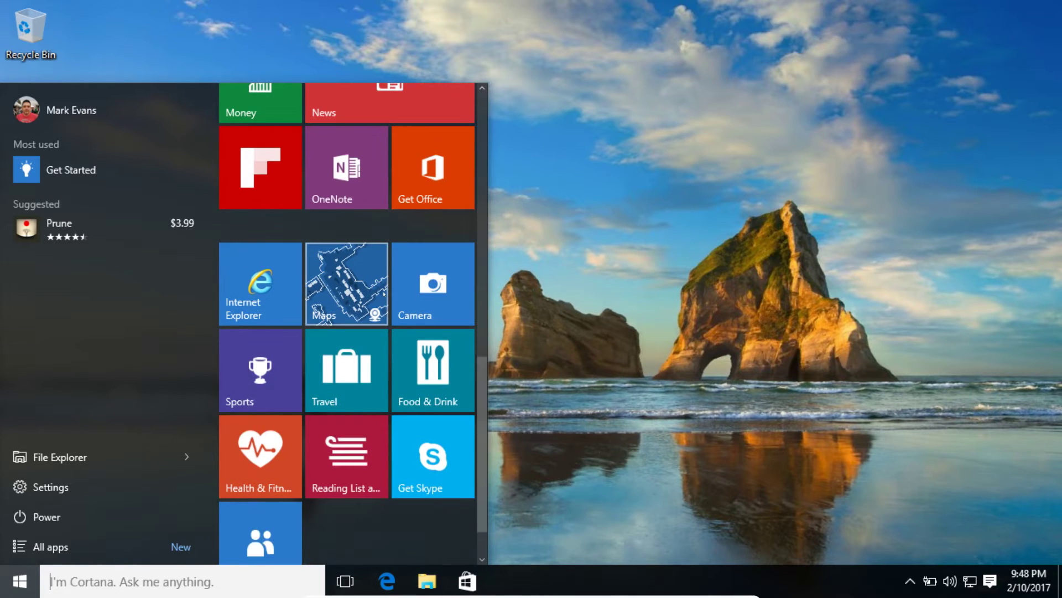
pyautogui.scroll(-1, 384, 293)
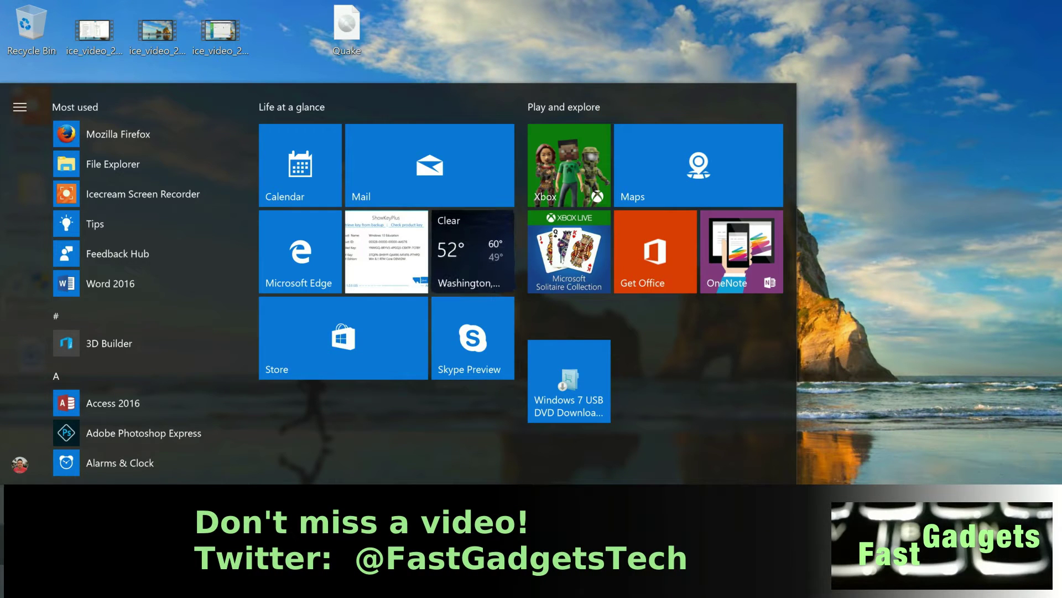
# Turn on Developer mode under Settings > Update & security > For developers
pyautogui.click(19, 467)
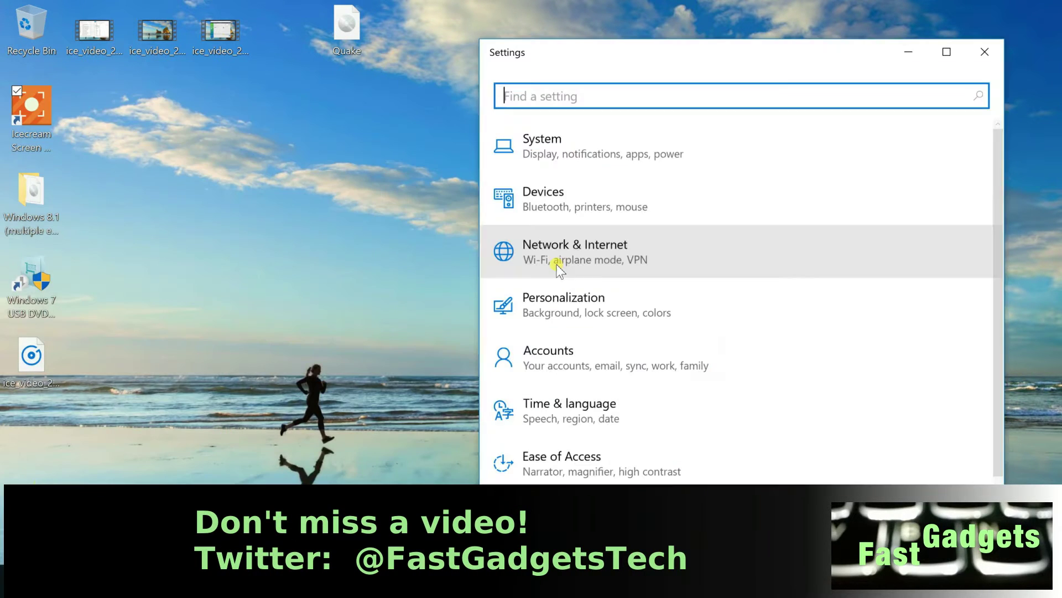
pyautogui.scroll(-2, 733, 343)
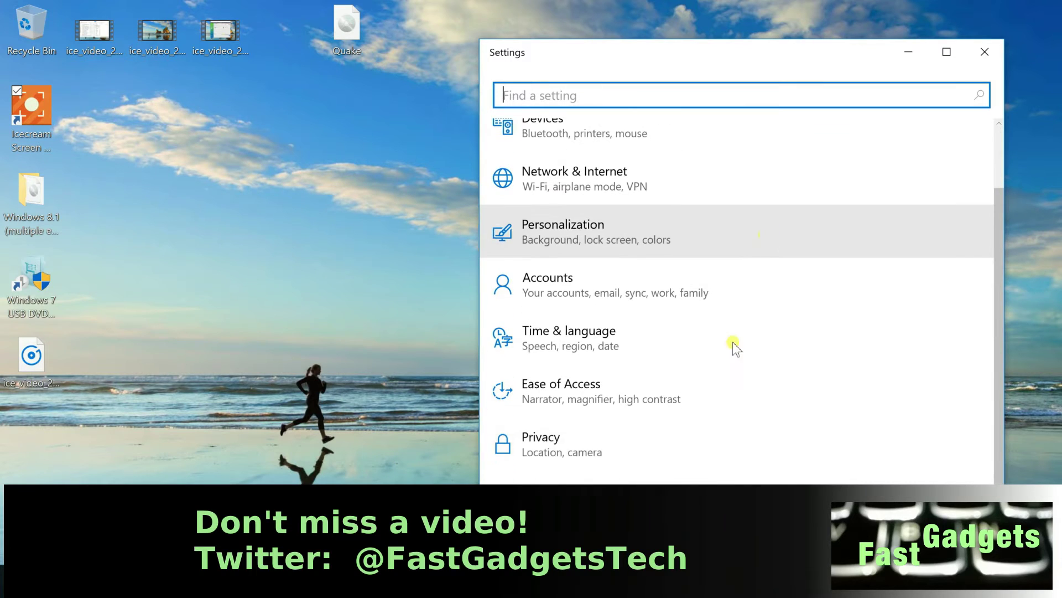
pyautogui.click(581, 493)
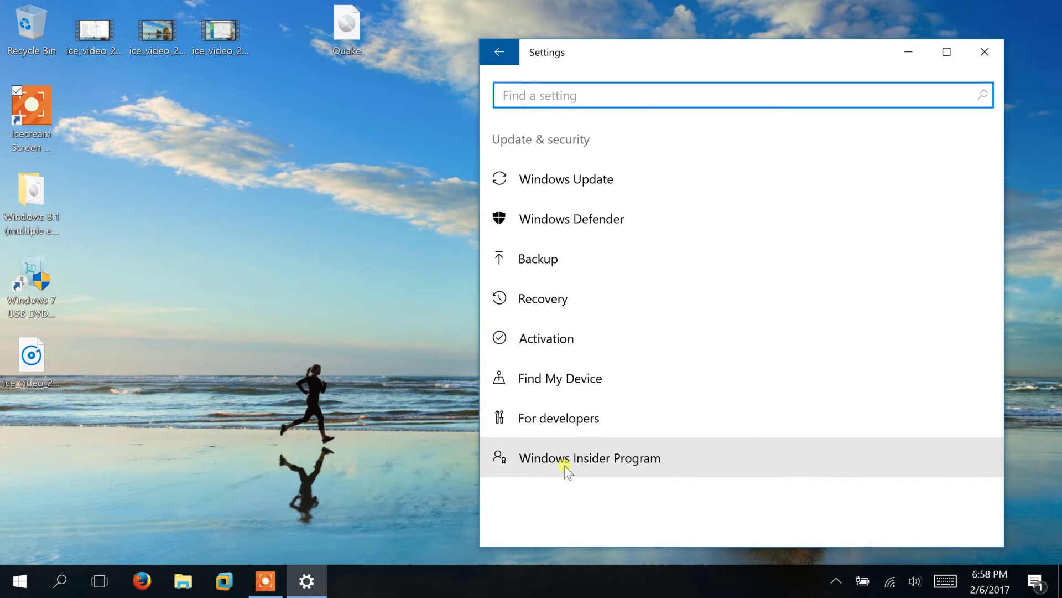
pyautogui.click(556, 417)
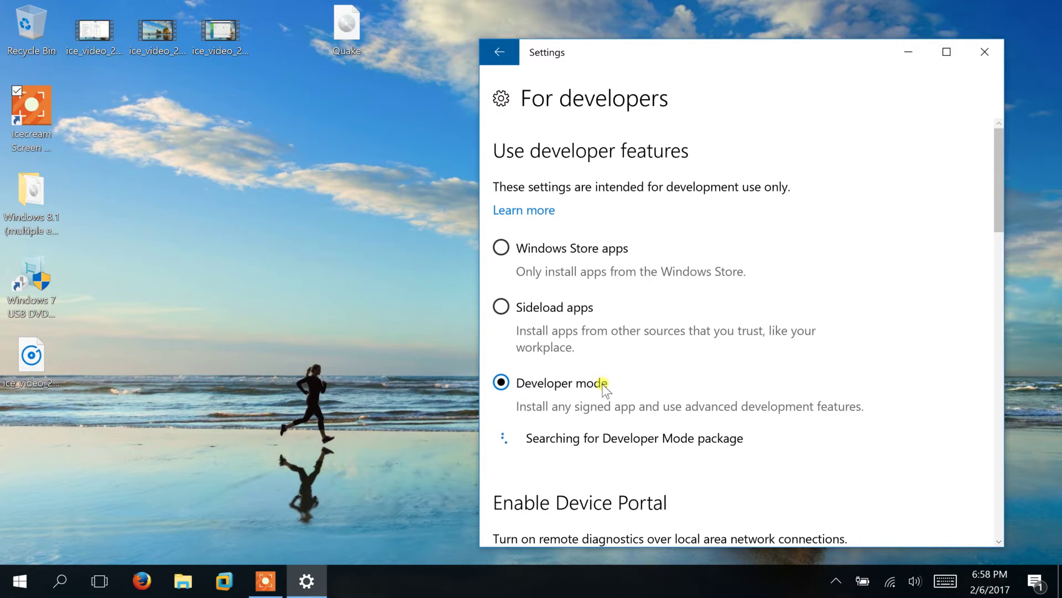
# Close Settings and open Control Panel by searching 'control' from Start
pyautogui.click(985, 50)
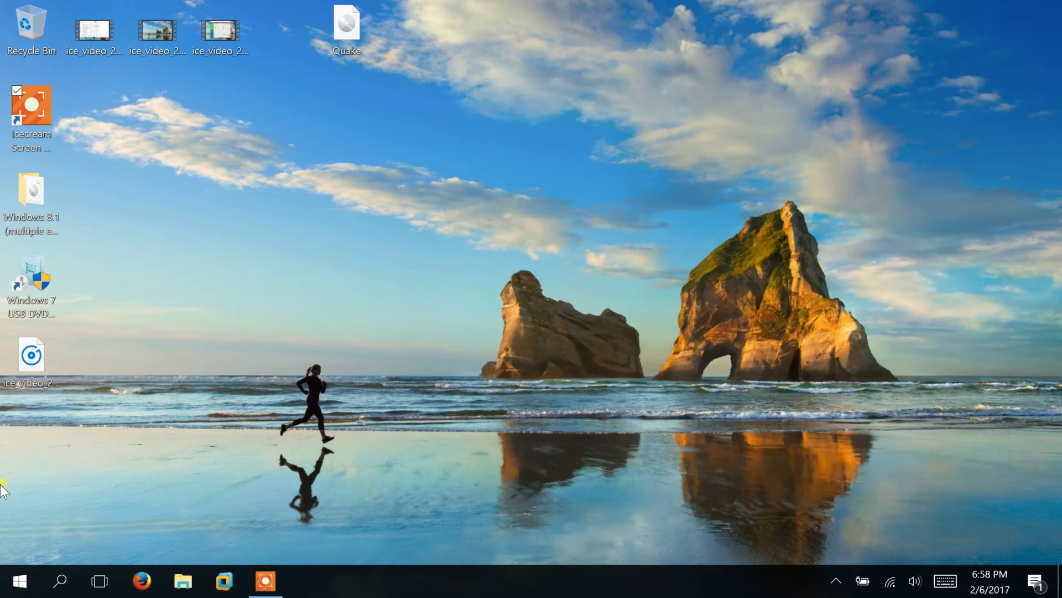
pyautogui.click(19, 580)
pyautogui.click(138, 499)
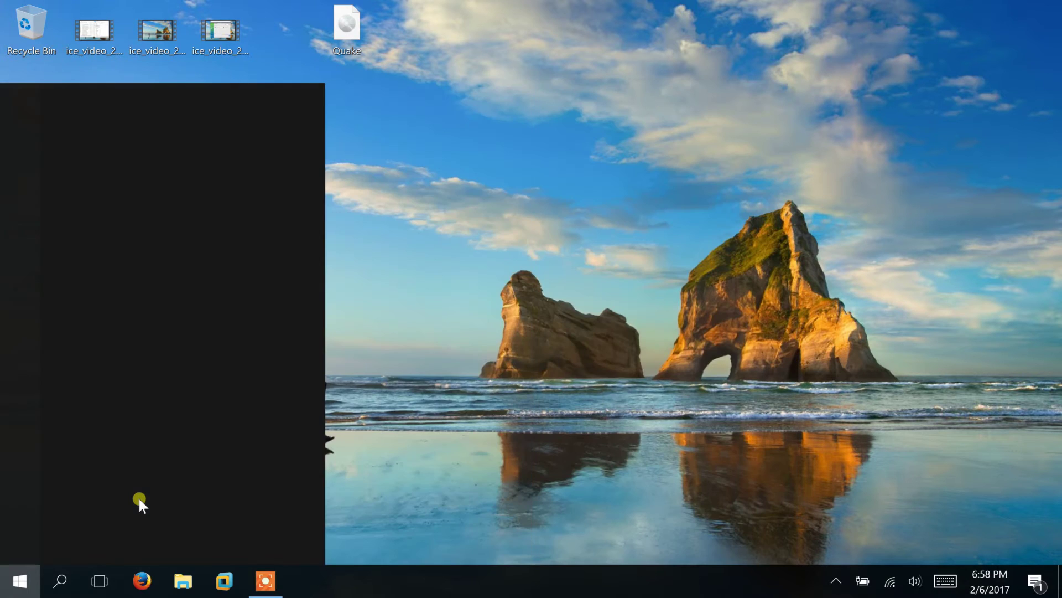
pyautogui.write('control')
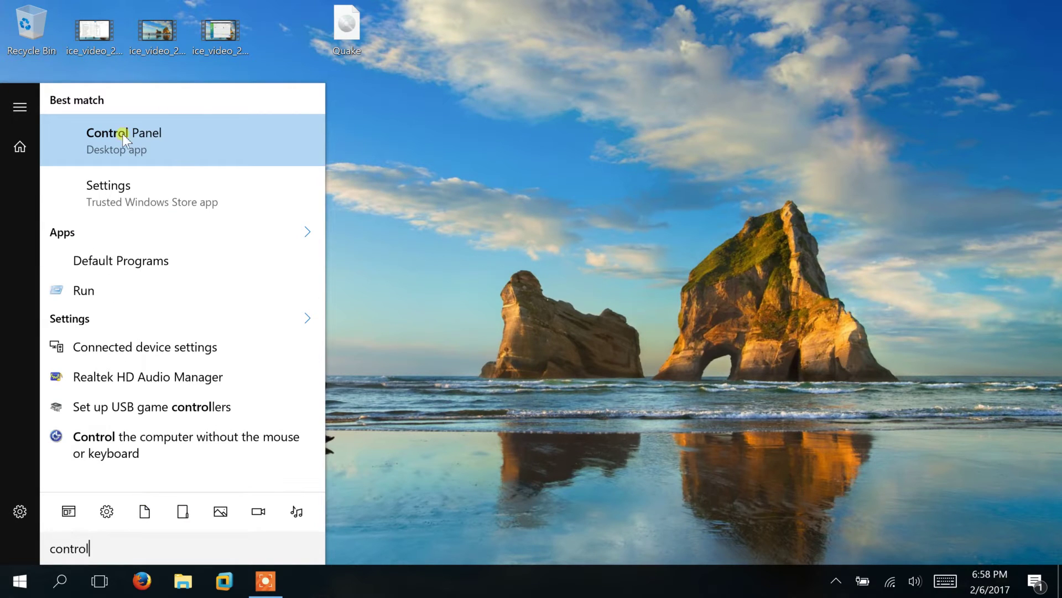
pyautogui.click(122, 134)
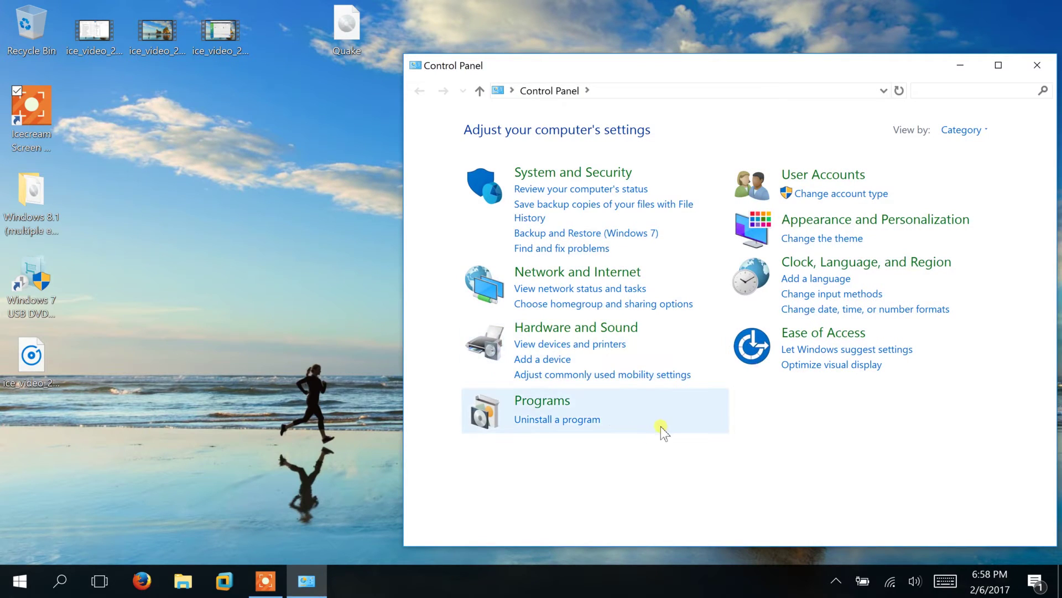
# Enable Windows Subsystem for Linux (Beta) in Programs > Windows Features and confirm with OK
pyautogui.click(559, 402)
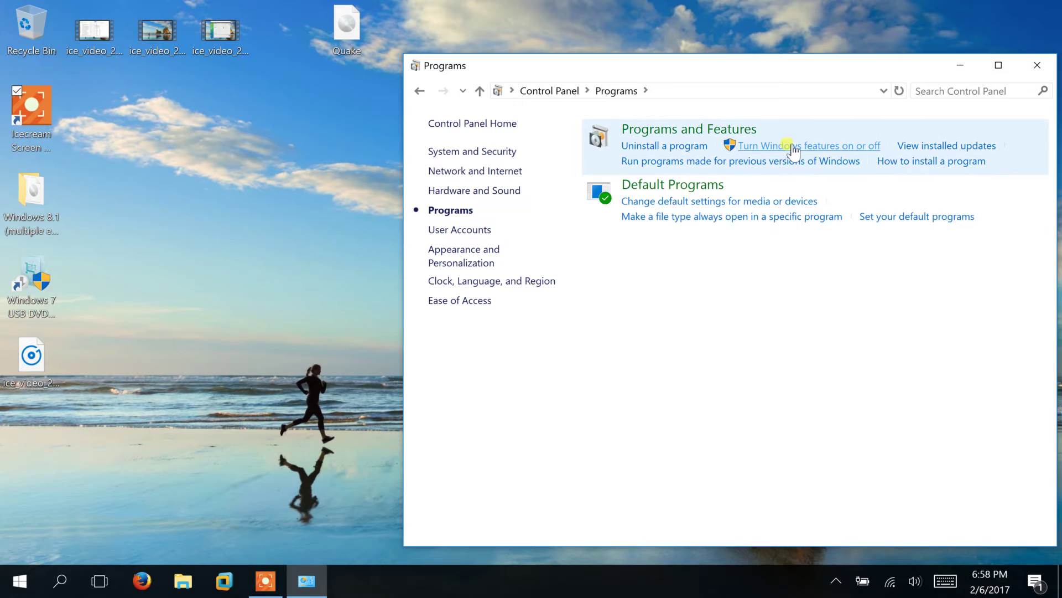
pyautogui.click(819, 145)
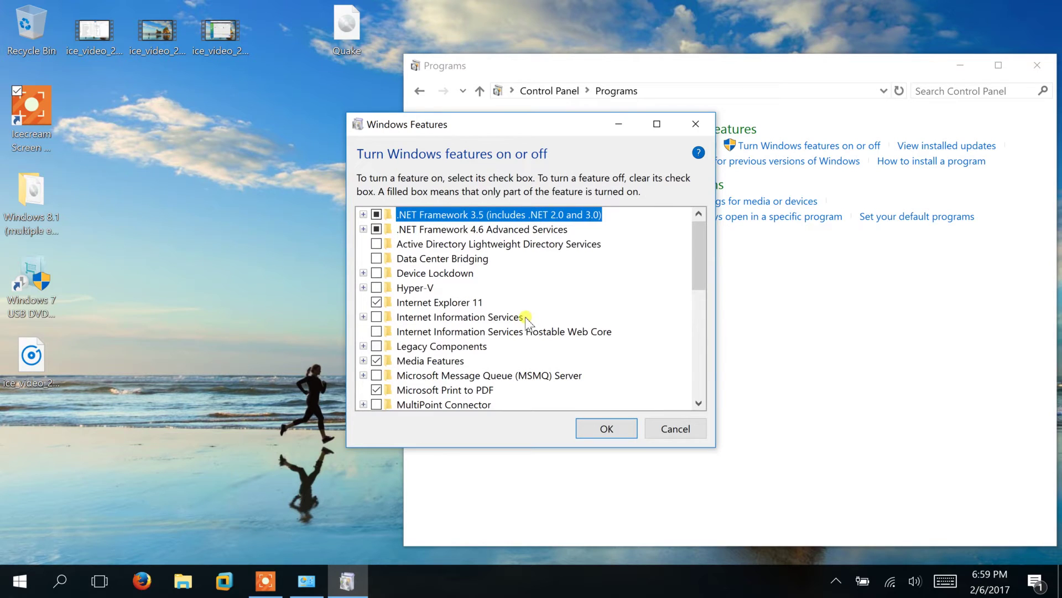
pyautogui.scroll(-5, 510, 317)
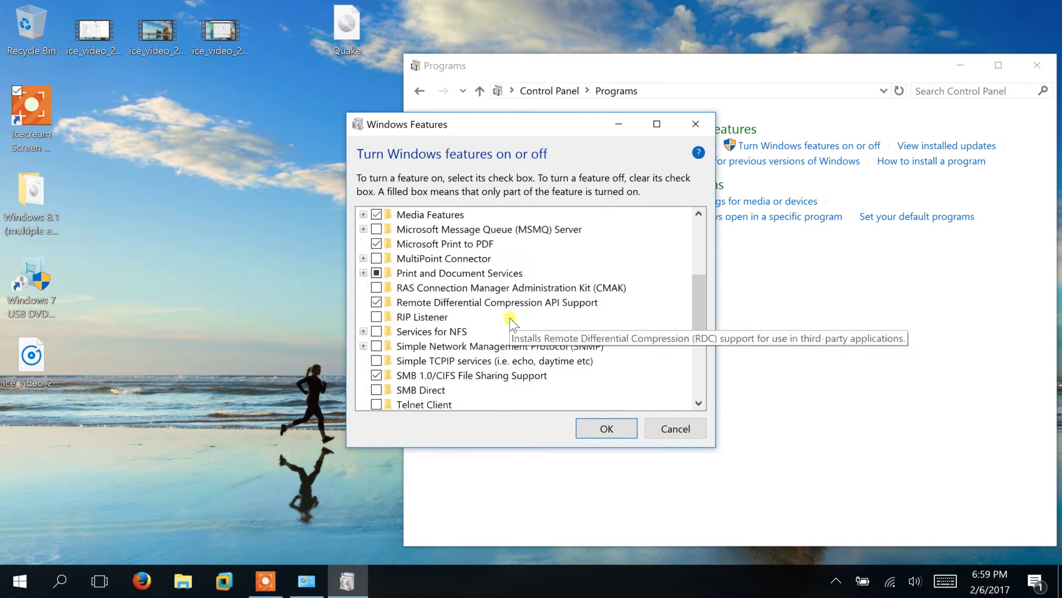
pyautogui.scroll(-2, 509, 318)
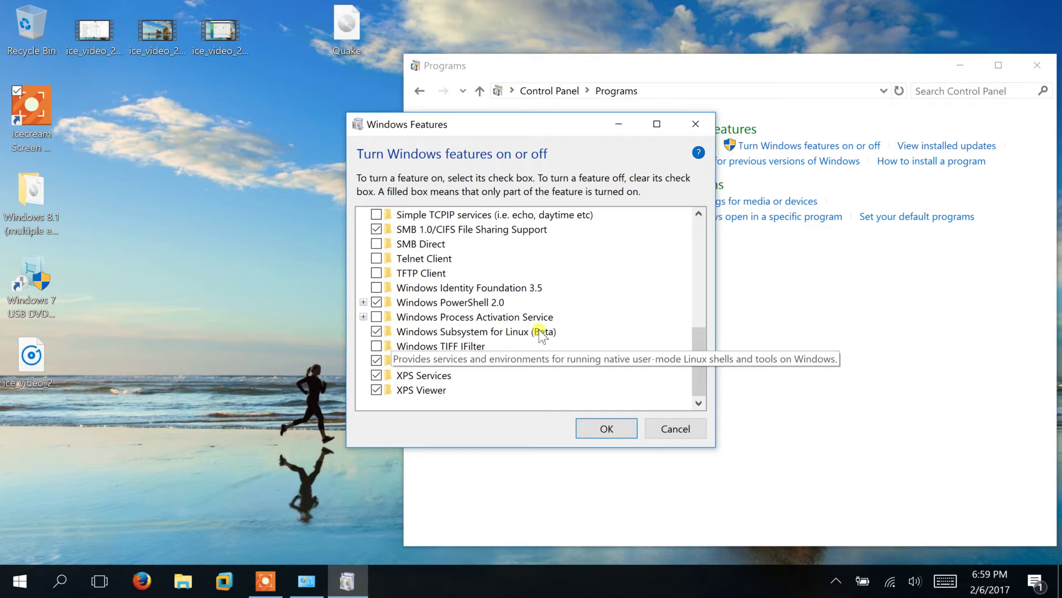
pyautogui.click(606, 429)
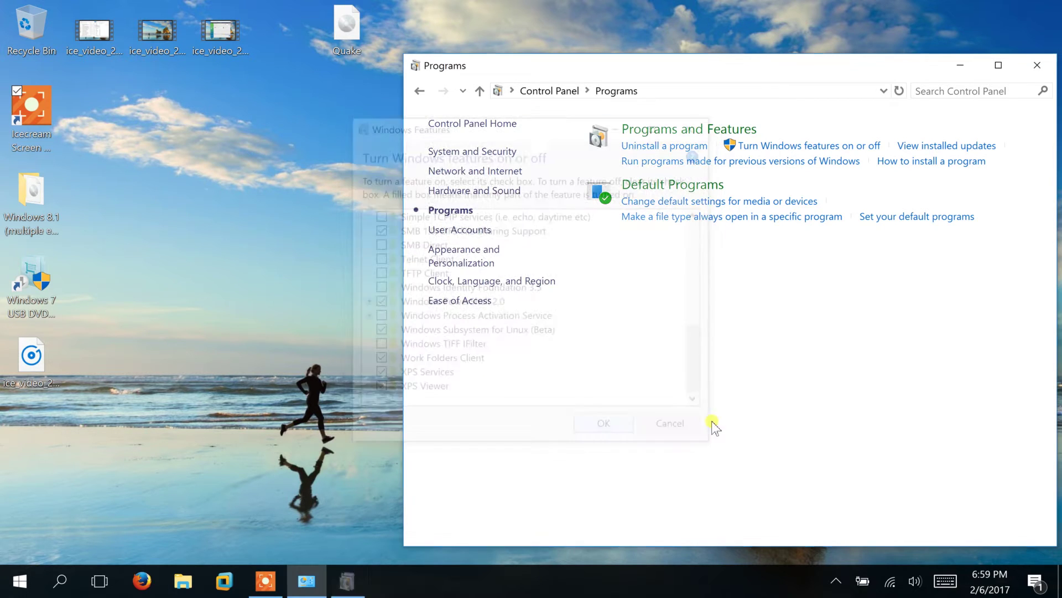
# Close Programs, launch bash from Start search, and answer 'y' to install Ubuntu
pyautogui.click(1040, 70)
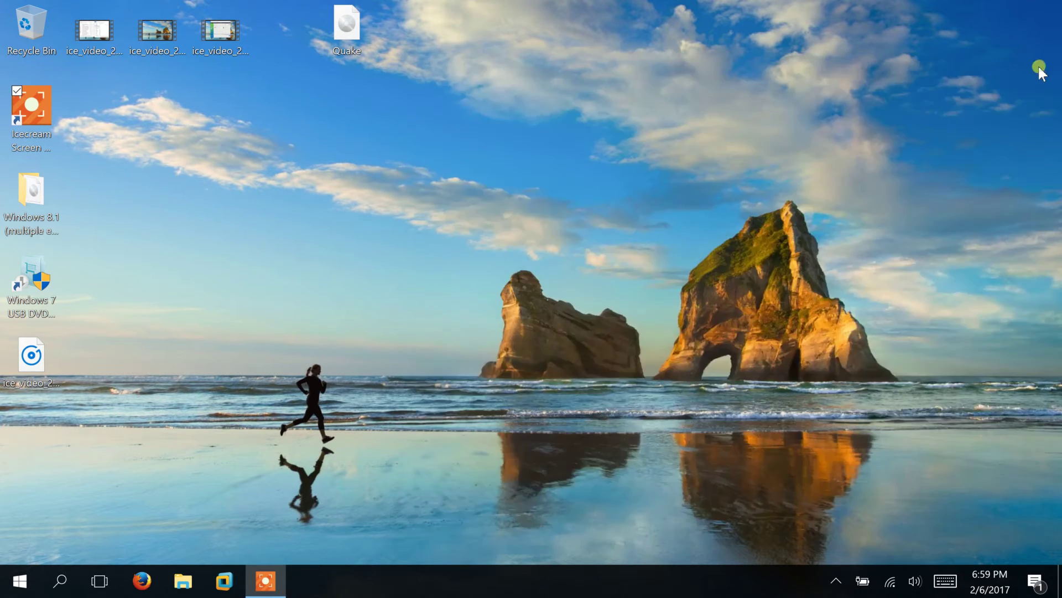
pyautogui.click(21, 582)
pyautogui.write('bash')
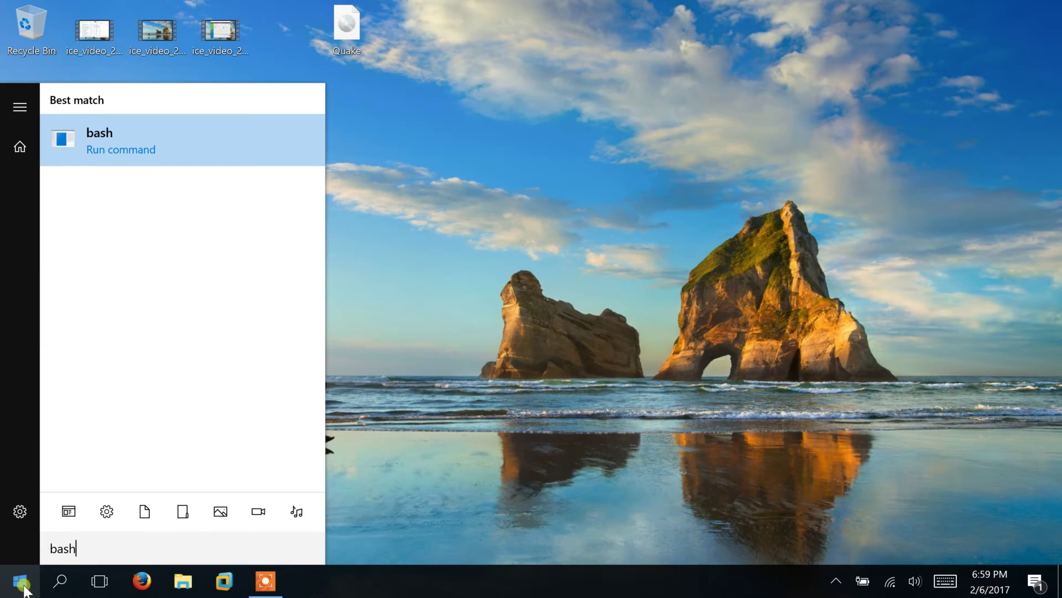
pyautogui.click(119, 137)
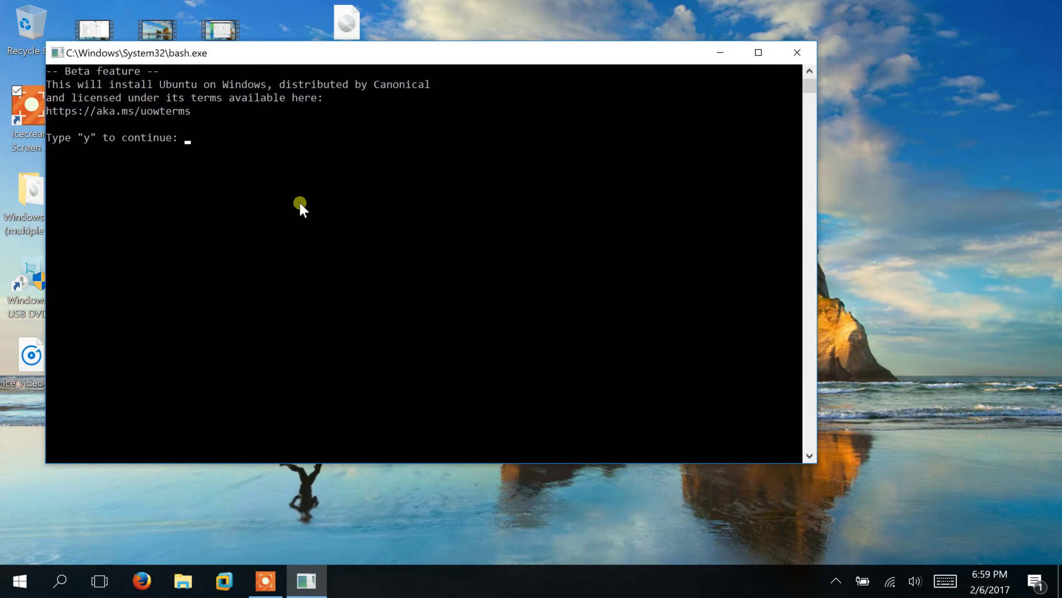
pyautogui.write('y')
pyautogui.press('Return')
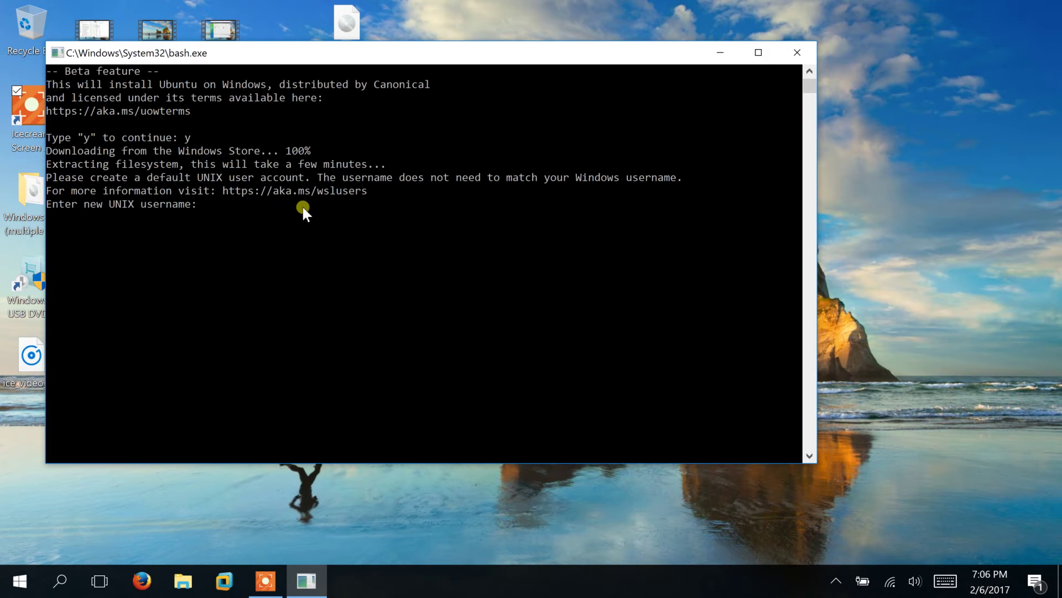
# Create the UNIX user by entering a username and the account password twice
pyautogui.write('mark')
pyautogui.press('Return')
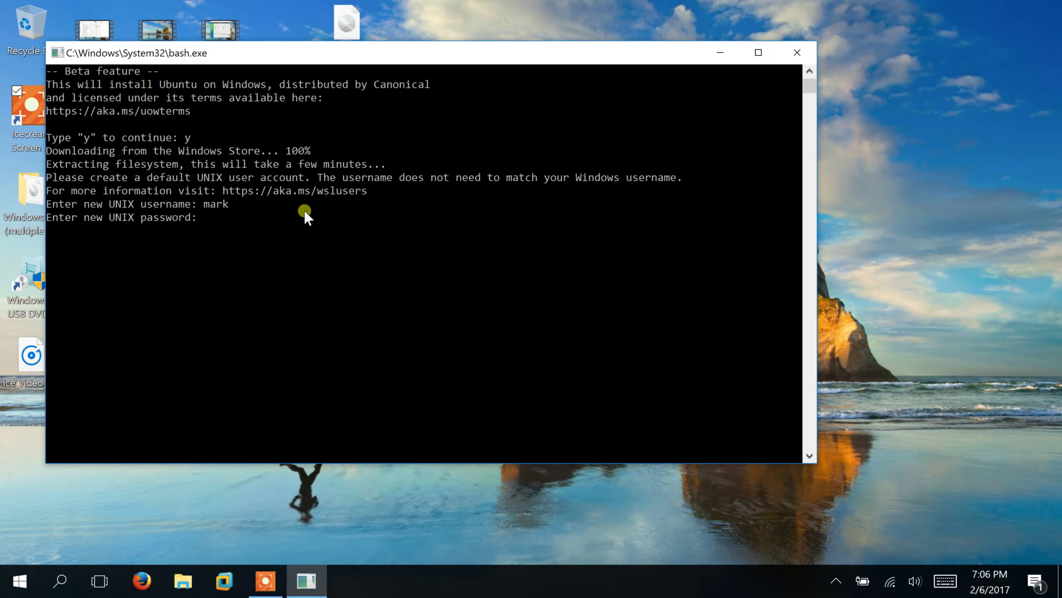
pyautogui.press('Return')
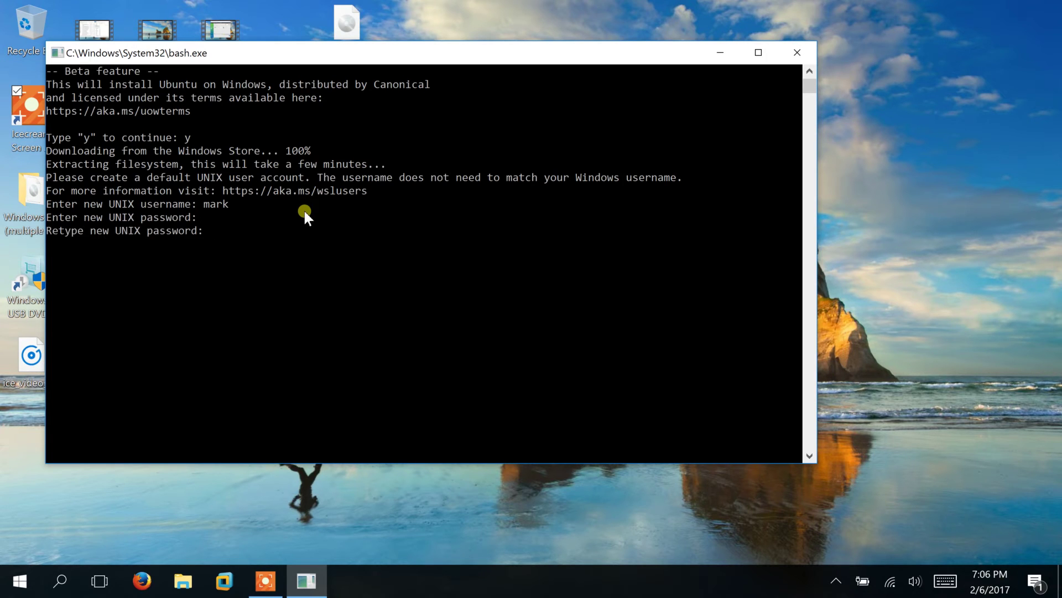
pyautogui.press('Return')
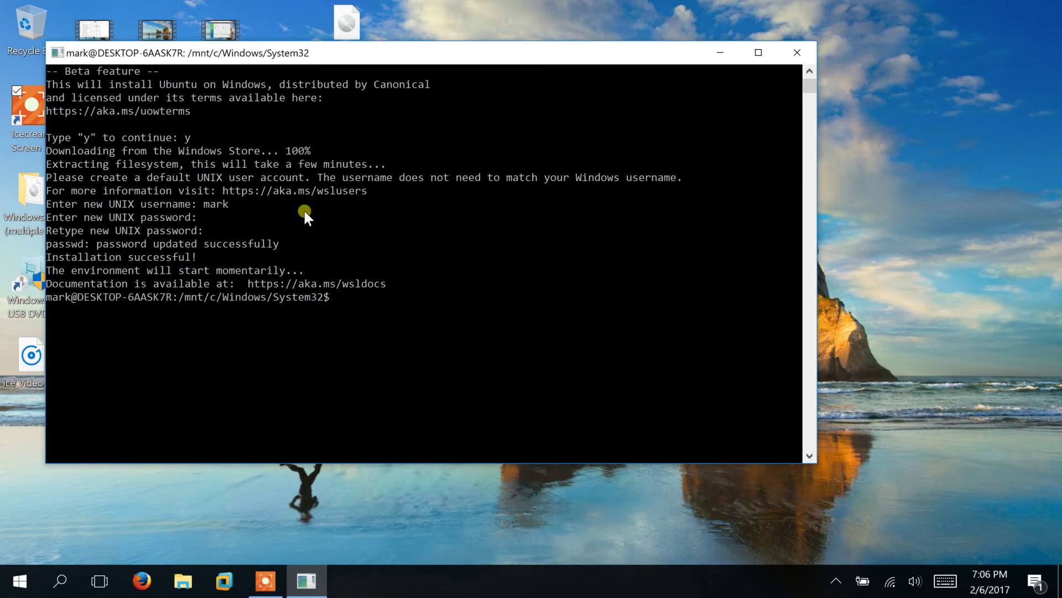
# Run pwd, cd ~ and pwd to move to and confirm the home directory
pyautogui.write('pwd')
pyautogui.press('Return')
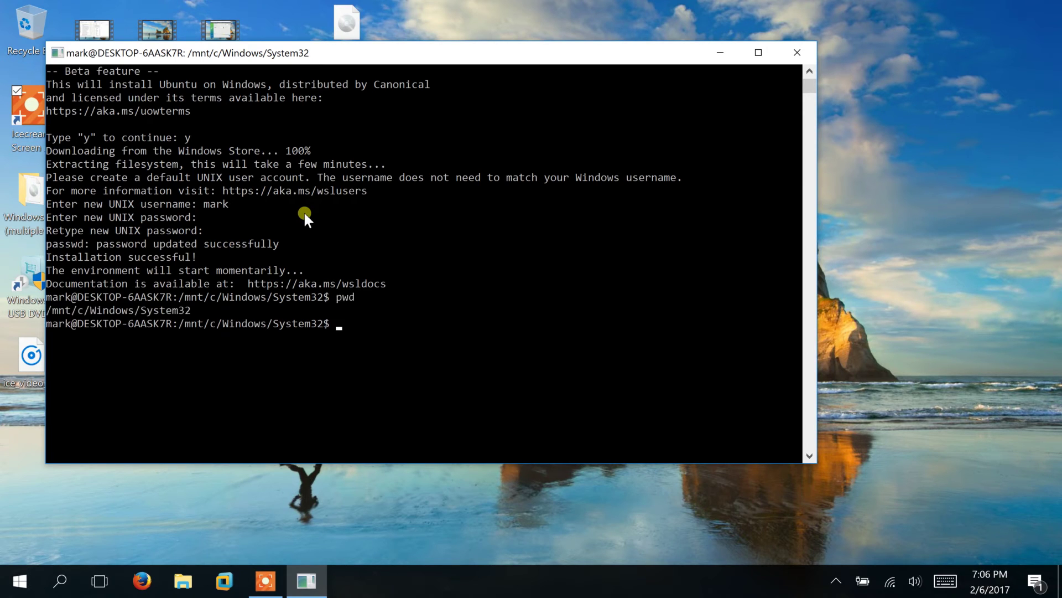
pyautogui.write('cd ~')
pyautogui.press('Return')
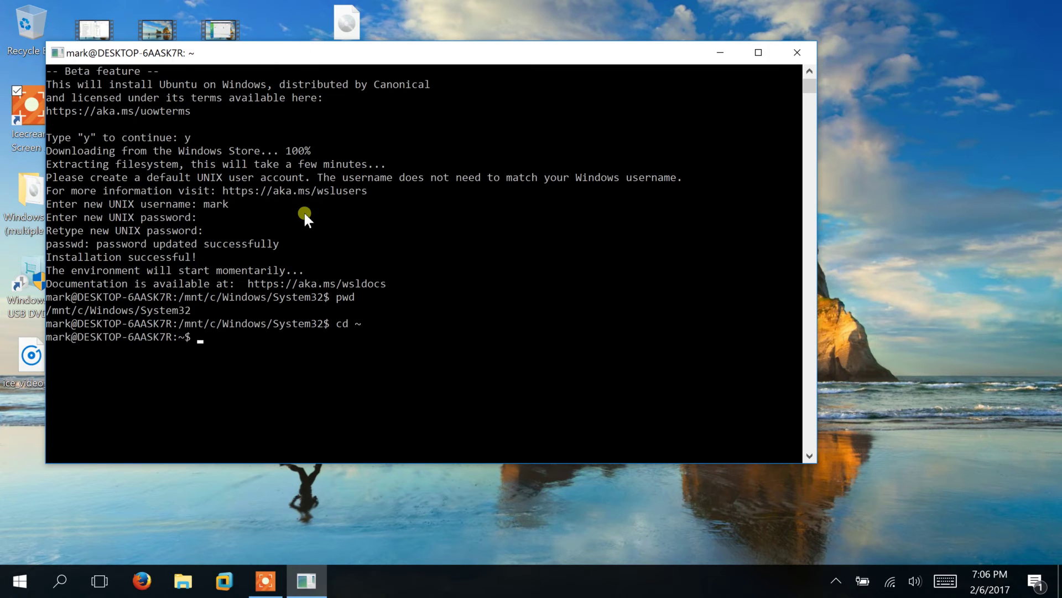
pyautogui.write('pwd')
pyautogui.press('Return')
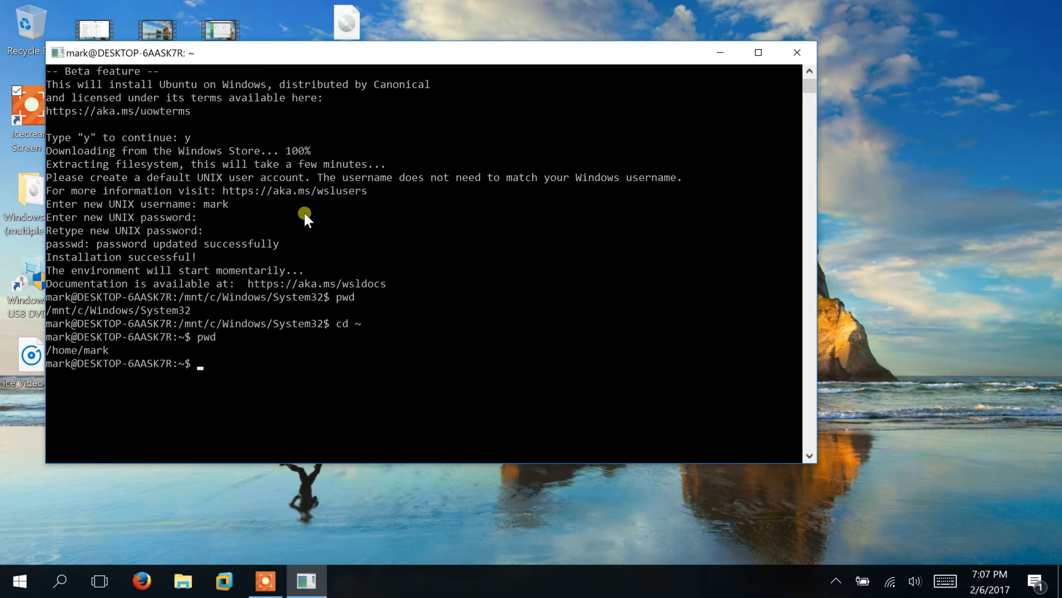
# List the home directory with ls and ls -hal, including hidden files
pyautogui.write('ls')
pyautogui.press('Return')
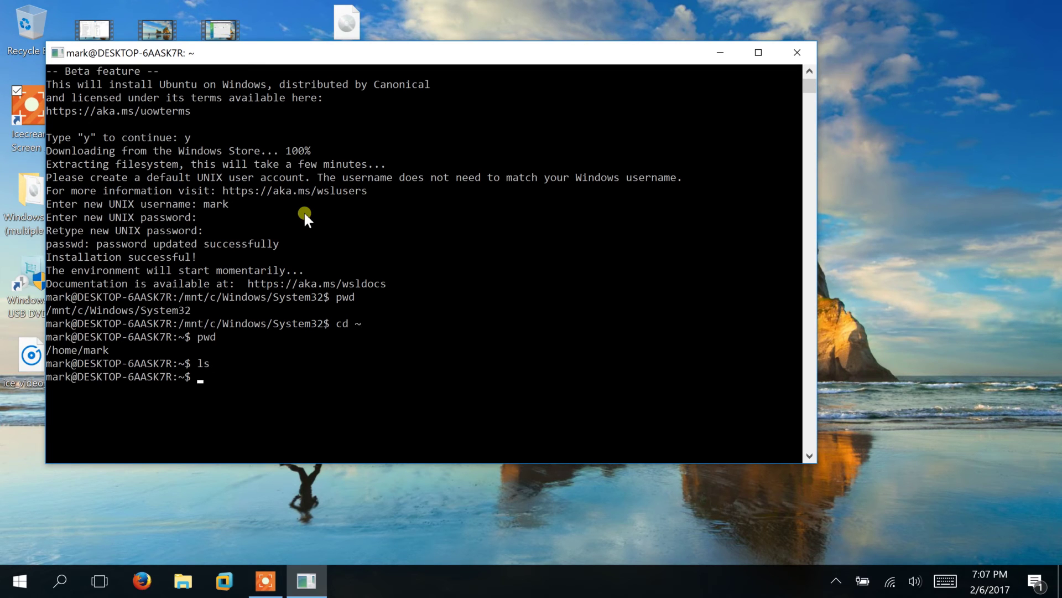
pyautogui.write('ls -hal')
pyautogui.press('Return')
# Move to / with cd /, confirm with pwd, and list the root directory in detail with -hal
pyautogui.write('cd /')
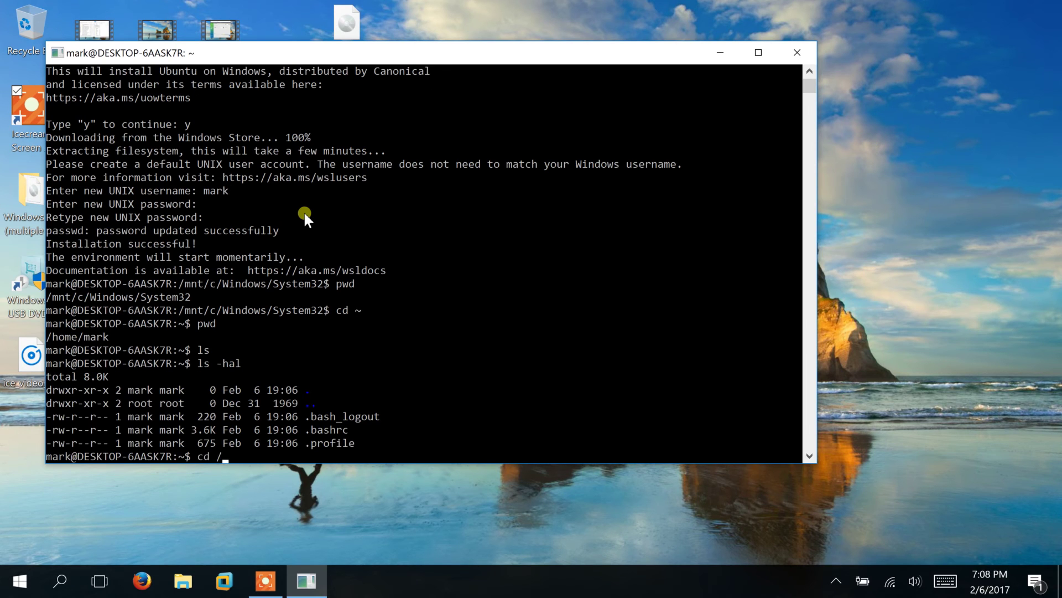
pyautogui.press('Return')
pyautogui.write('pwd')
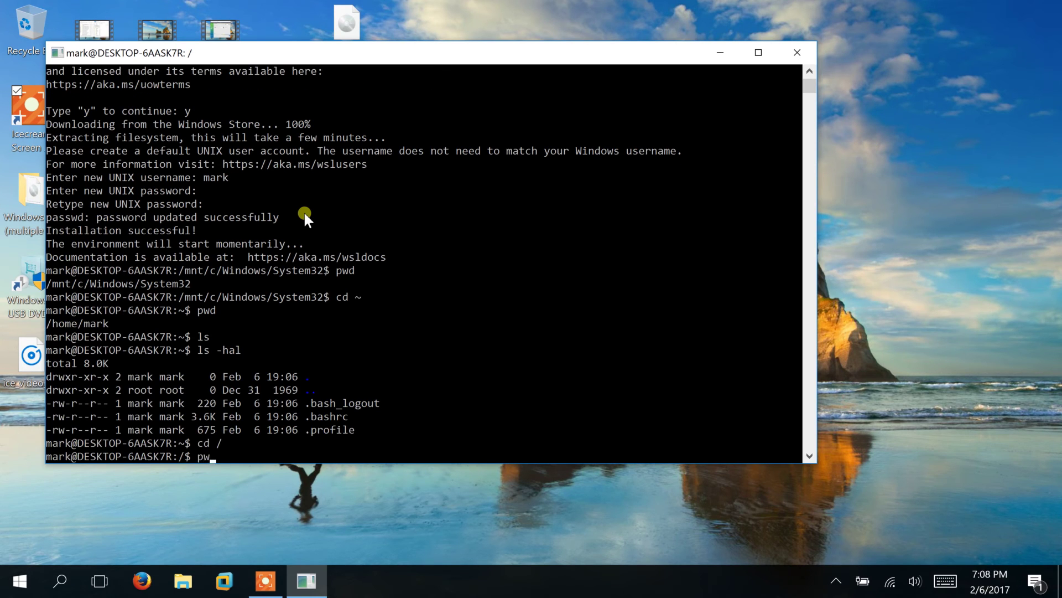
pyautogui.press('Return')
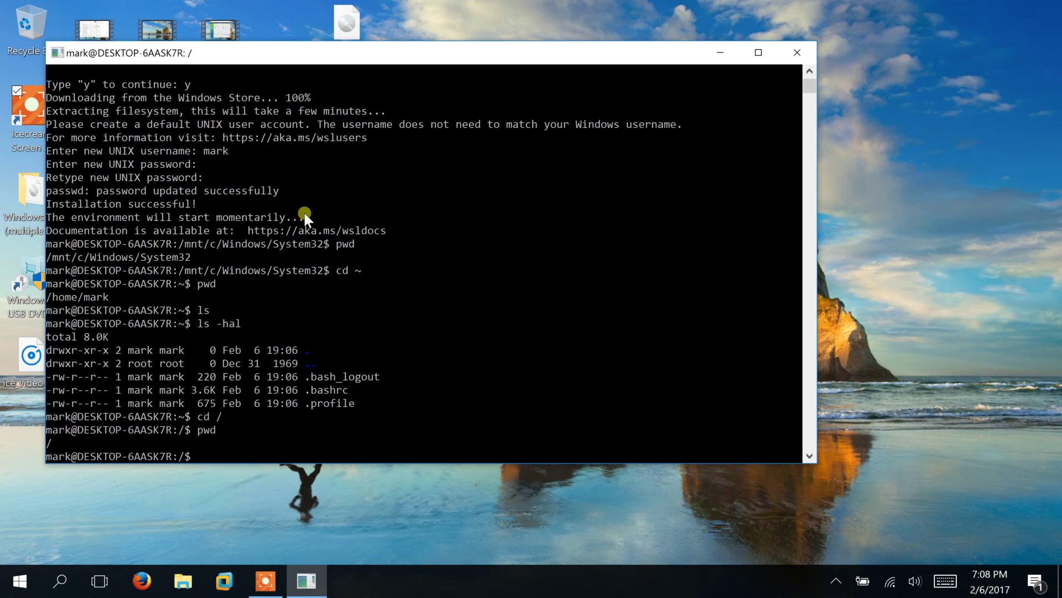
pyautogui.write('dir')
pyautogui.press('BackSpace')
pyautogui.press('BackSpace')
pyautogui.press('BackSpace')
pyautogui.write('-hal')
pyautogui.press('Return')
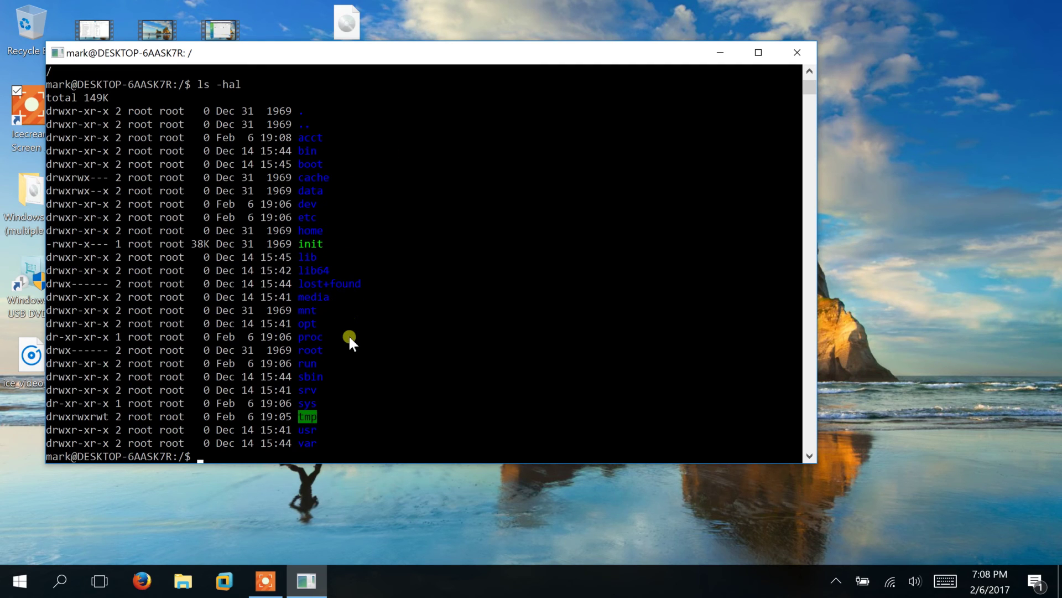
pyautogui.scroll(-1, 350, 338)
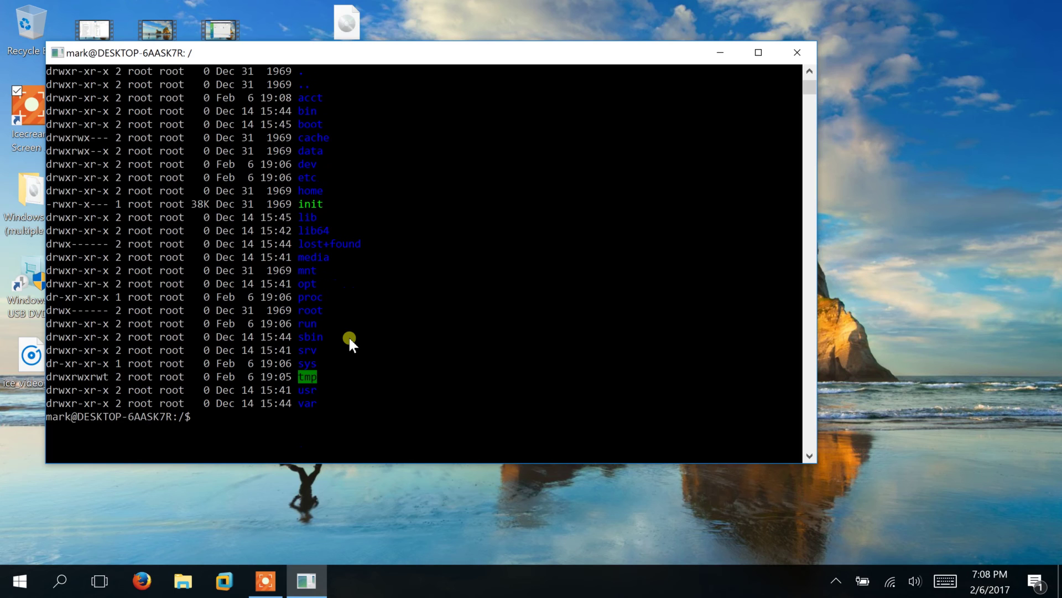
pyautogui.scroll(1, 350, 342)
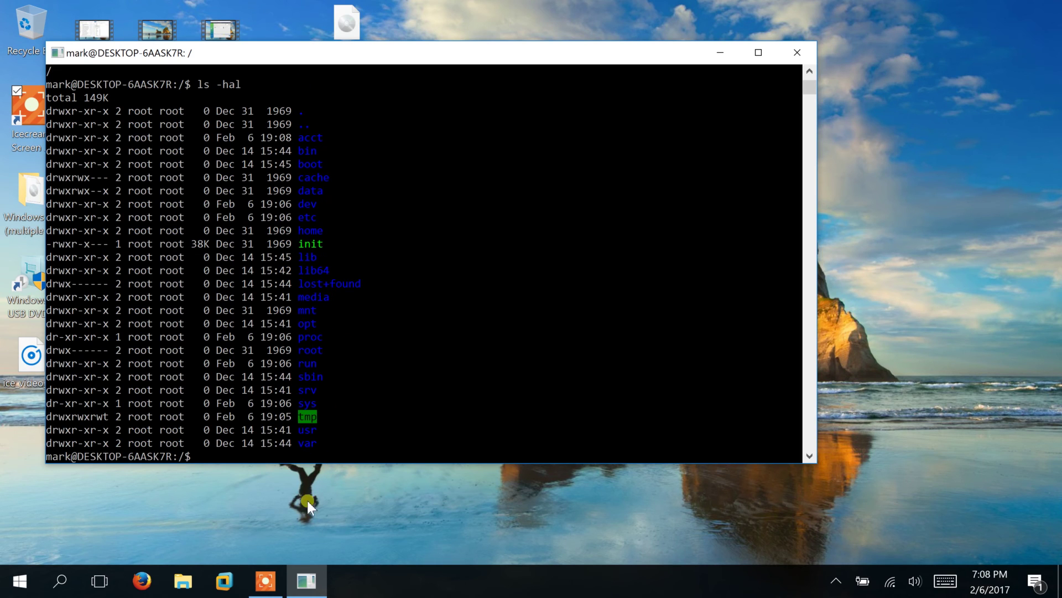
pyautogui.moveTo(271, 592)
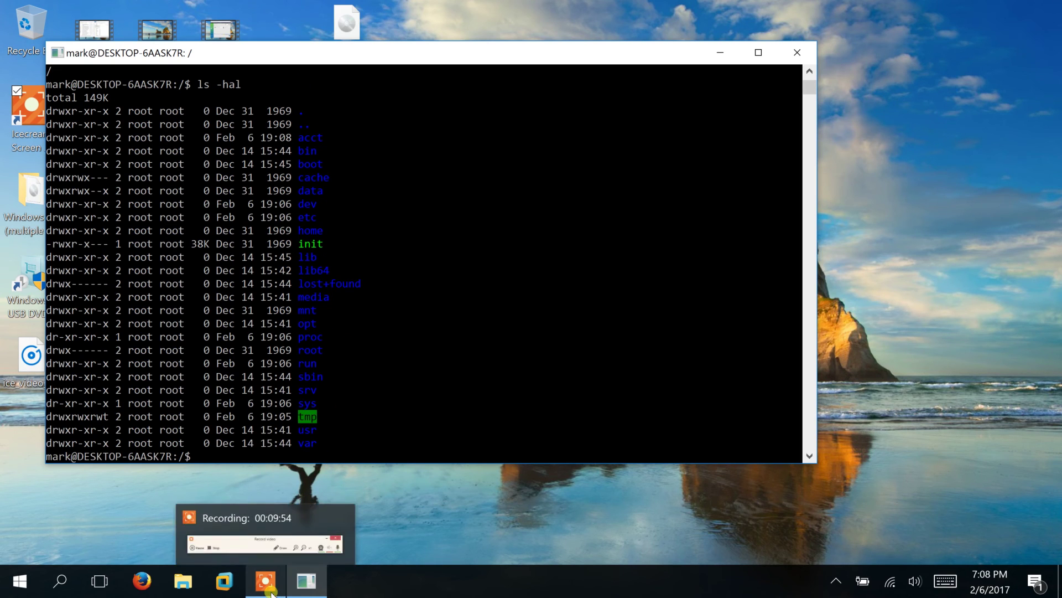